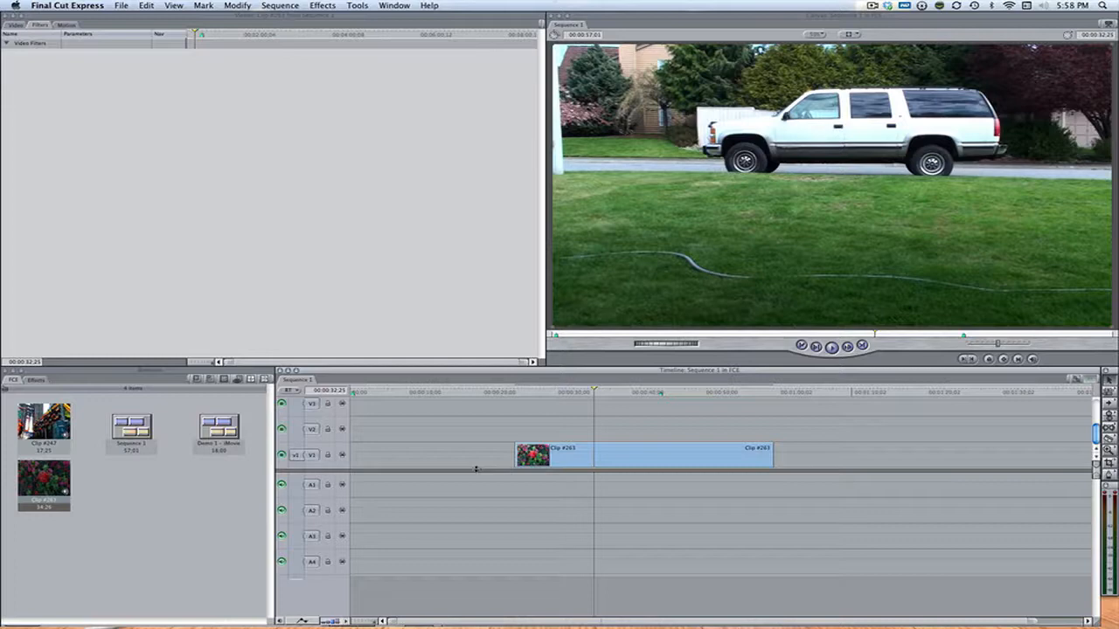
Apply the Color Corrector video filter to Clip #263 in the timeline and open its color wheel controls.
{"action": "double_click", "coordinate": [584, 449]}
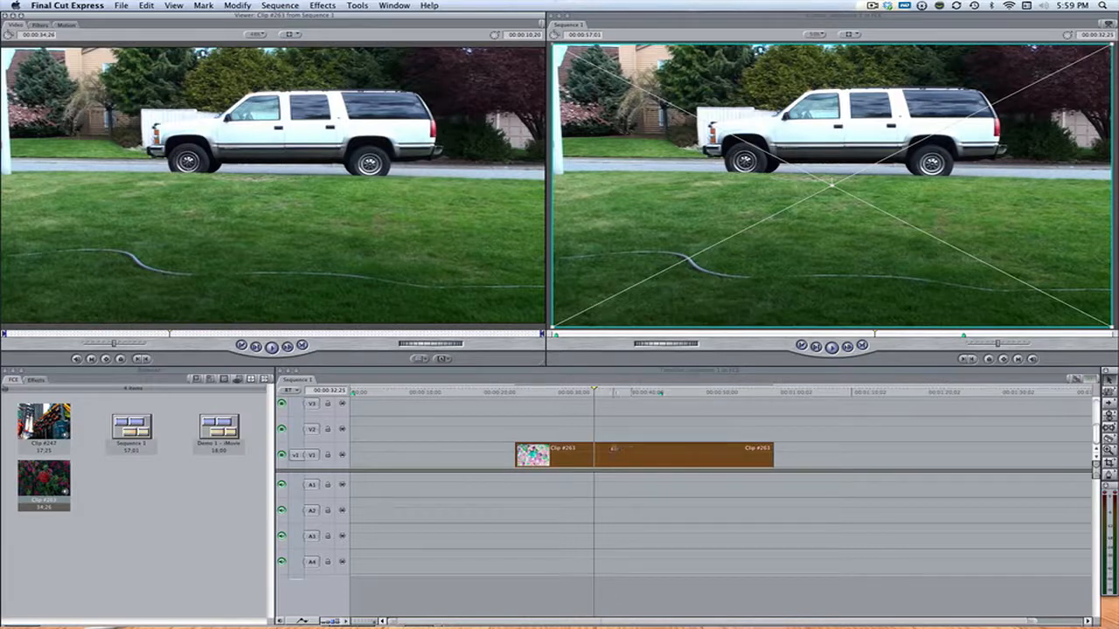
{"action": "left_click", "coordinate": [292, 5]}
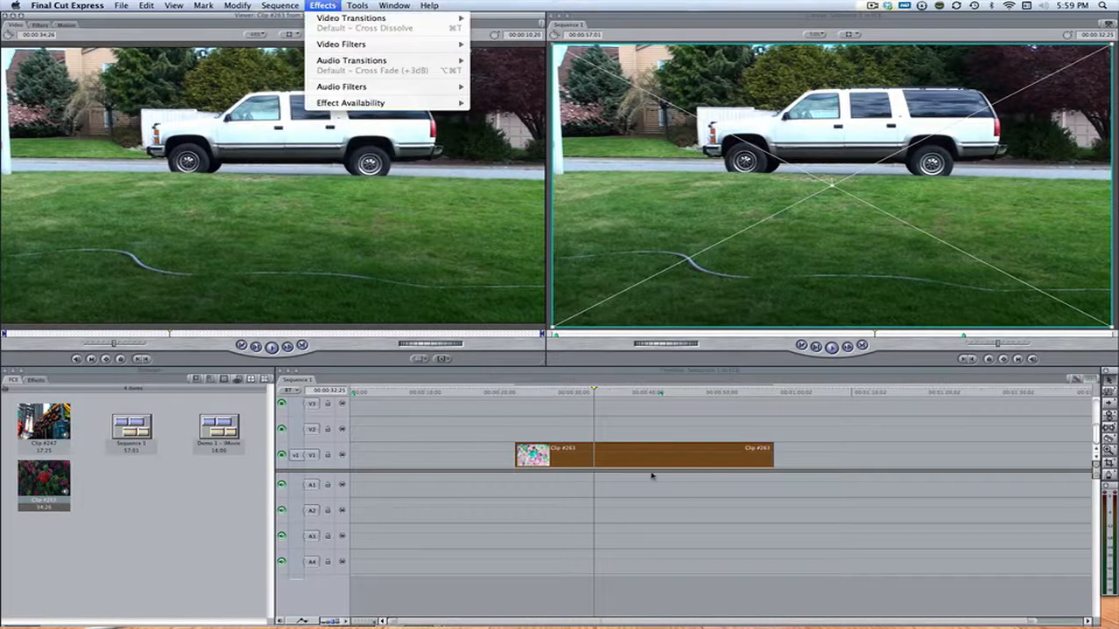
{"action": "left_click", "coordinate": [708, 434]}
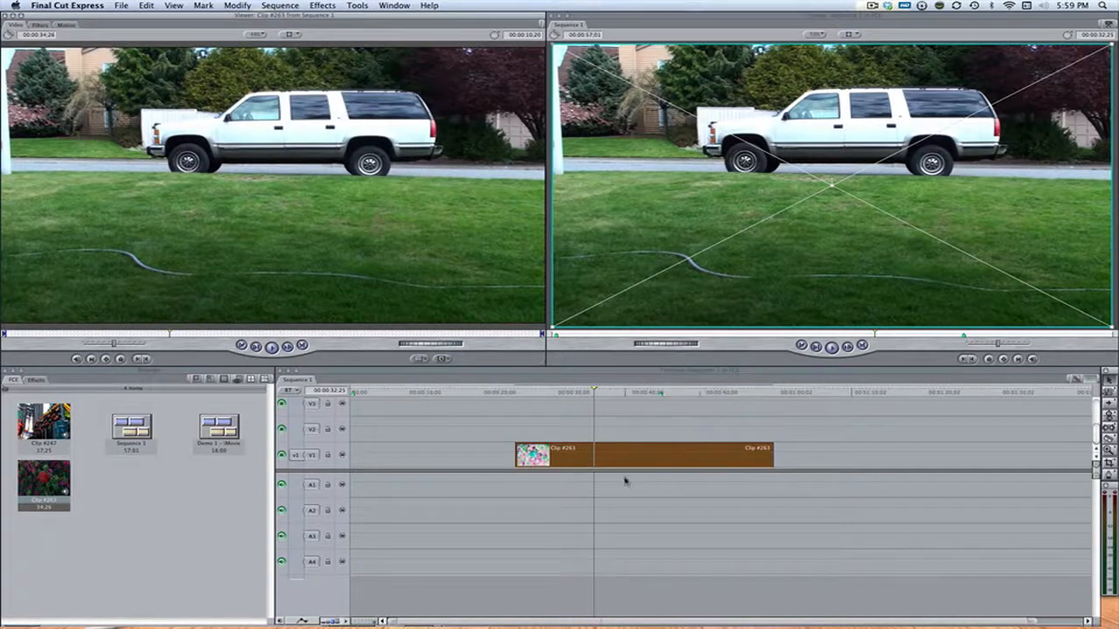
{"action": "left_click", "coordinate": [323, 6]}
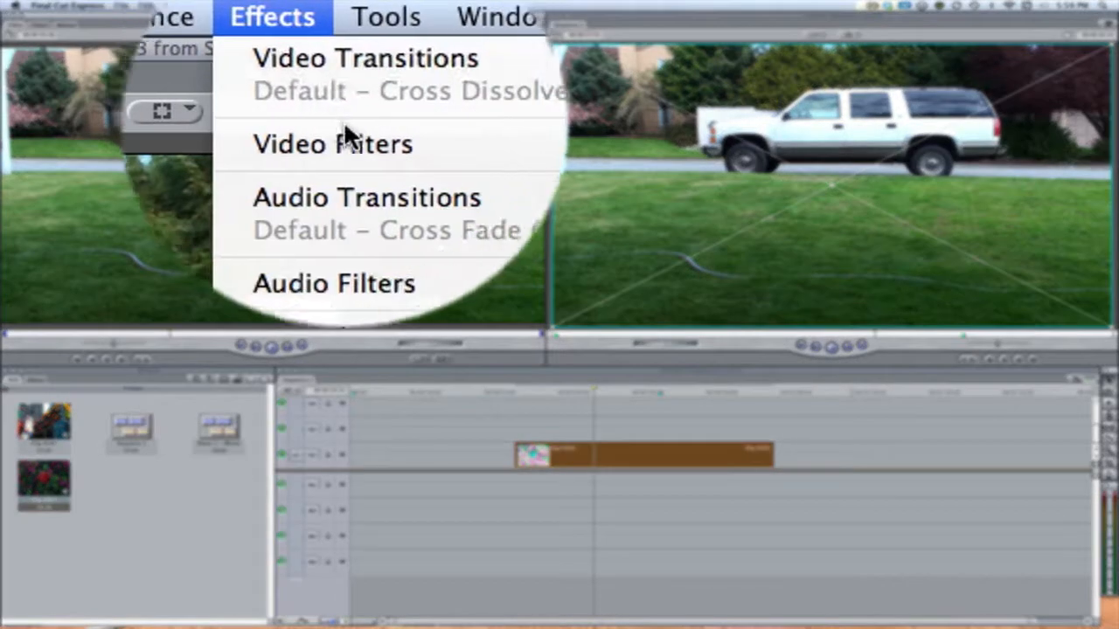
{"action": "mouse_move", "coordinate": [407, 142]}
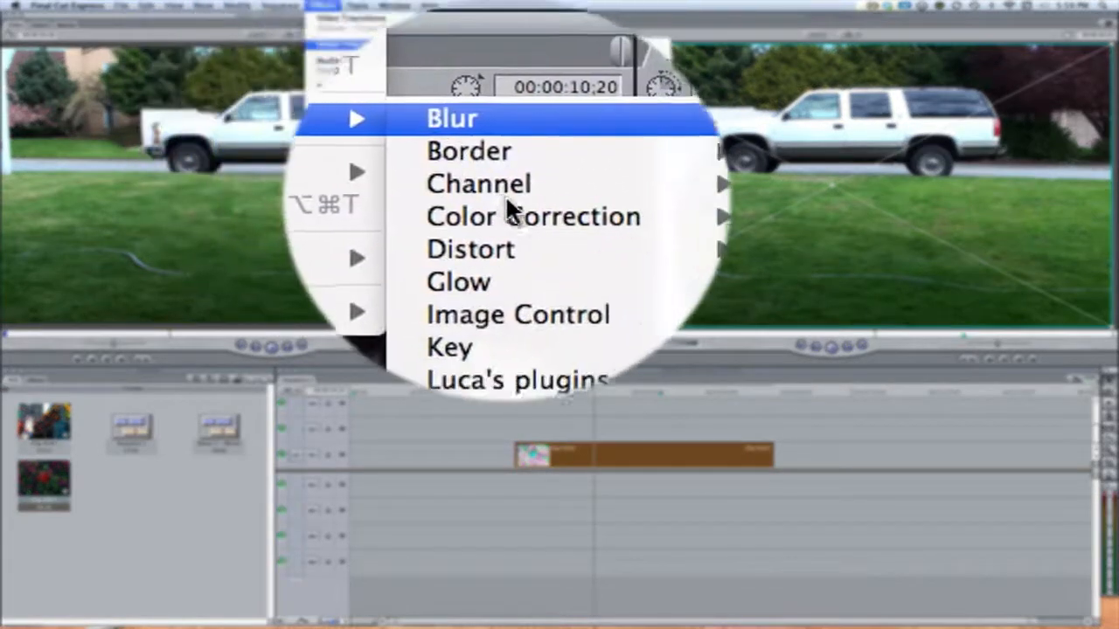
{"action": "mouse_move", "coordinate": [522, 198]}
{"action": "left_click", "coordinate": [611, 203]}
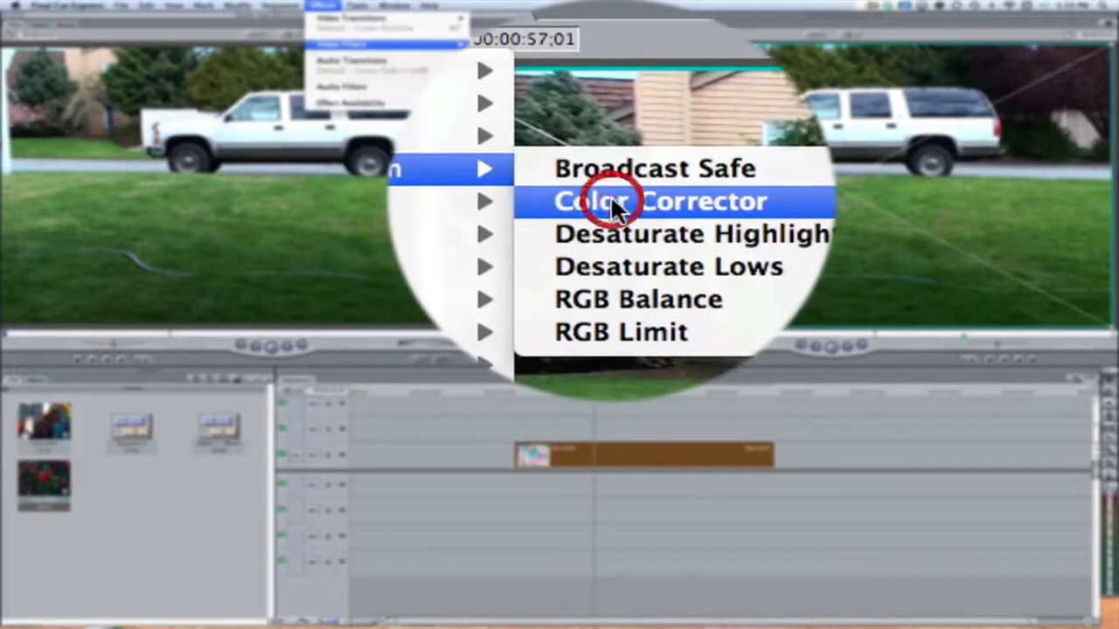
{"action": "left_click", "coordinate": [659, 450]}
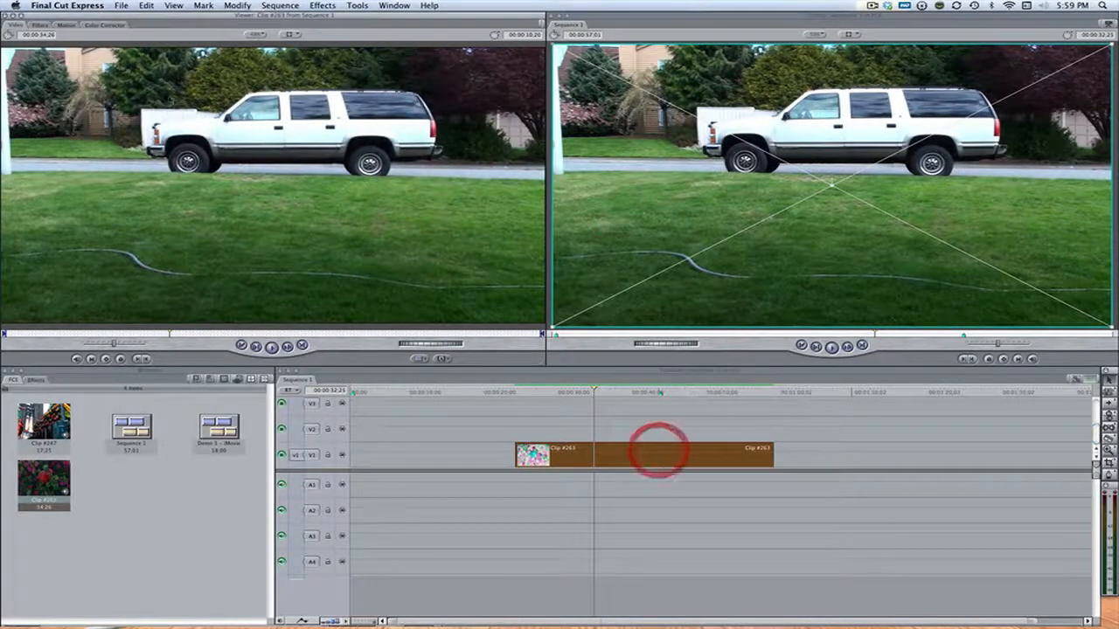
{"action": "left_click", "coordinate": [115, 28]}
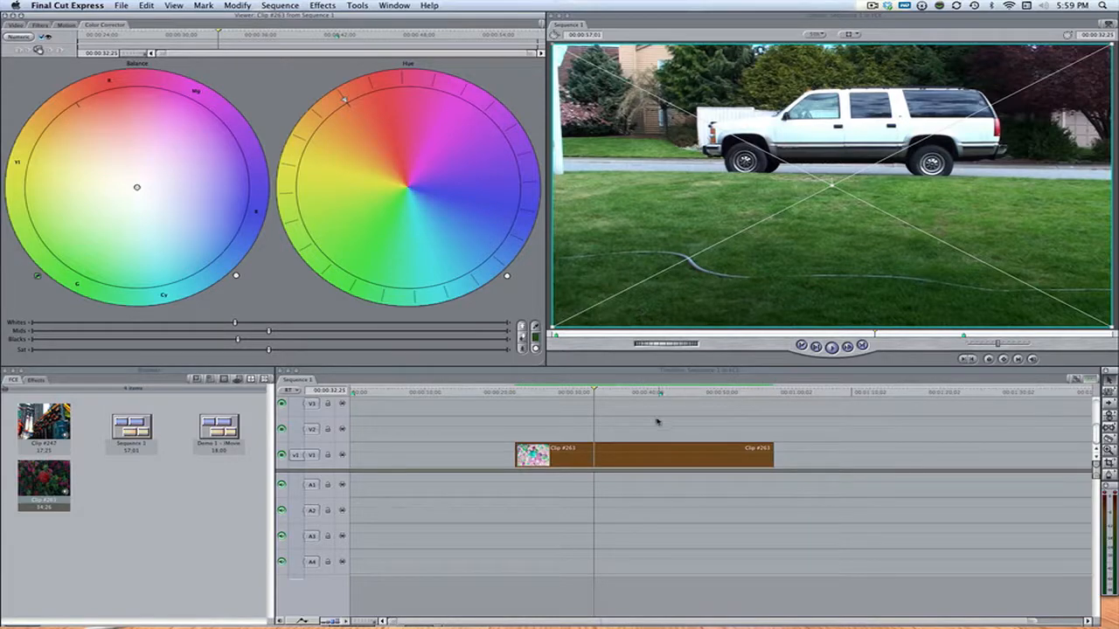
Lower the blacks slightly in Clip #263's Color Corrector, with the playhead at 00:00:37;10 on the street view.
{"action": "left_click", "coordinate": [573, 393]}
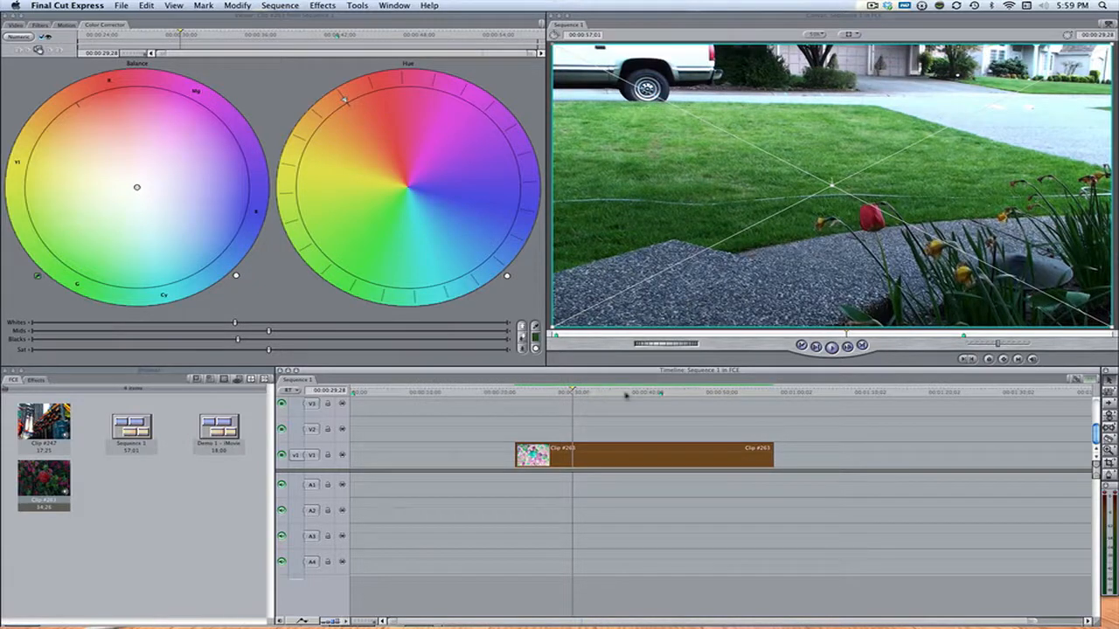
{"action": "left_click", "coordinate": [625, 394]}
{"action": "left_click_drag", "start_coordinate": [625, 394], "coordinate": [628, 394]}
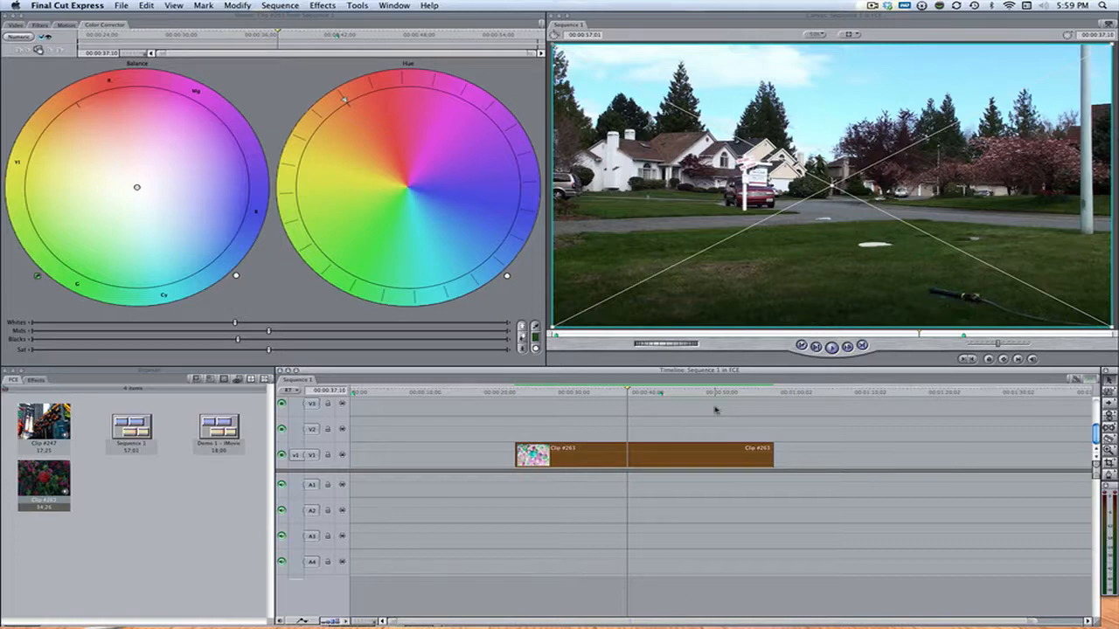
{"action": "double_click", "coordinate": [694, 454]}
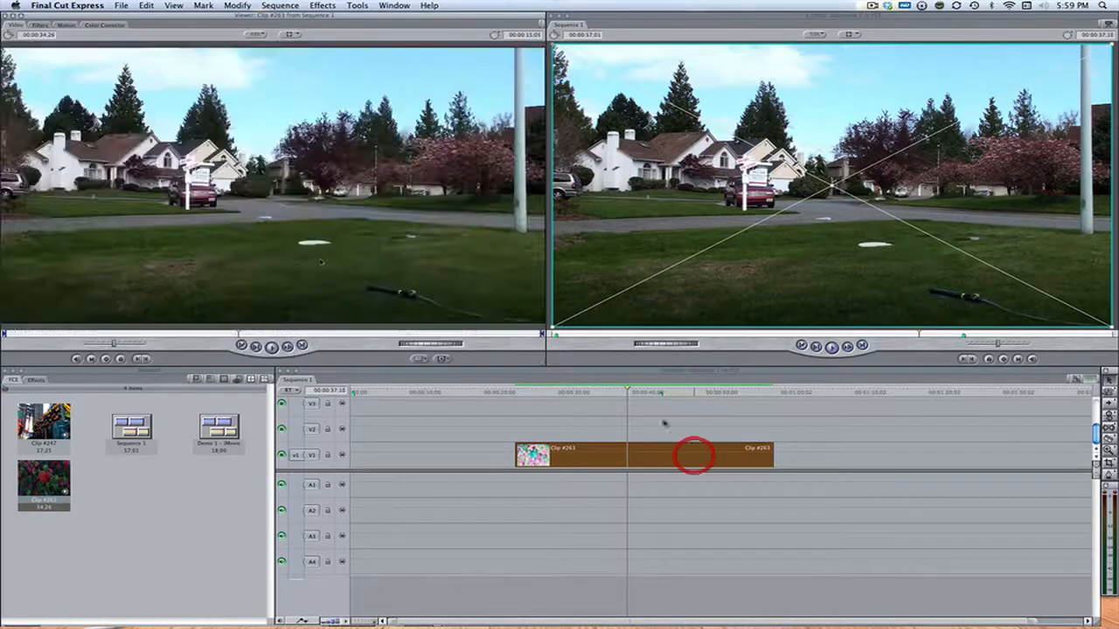
{"action": "left_click", "coordinate": [115, 26]}
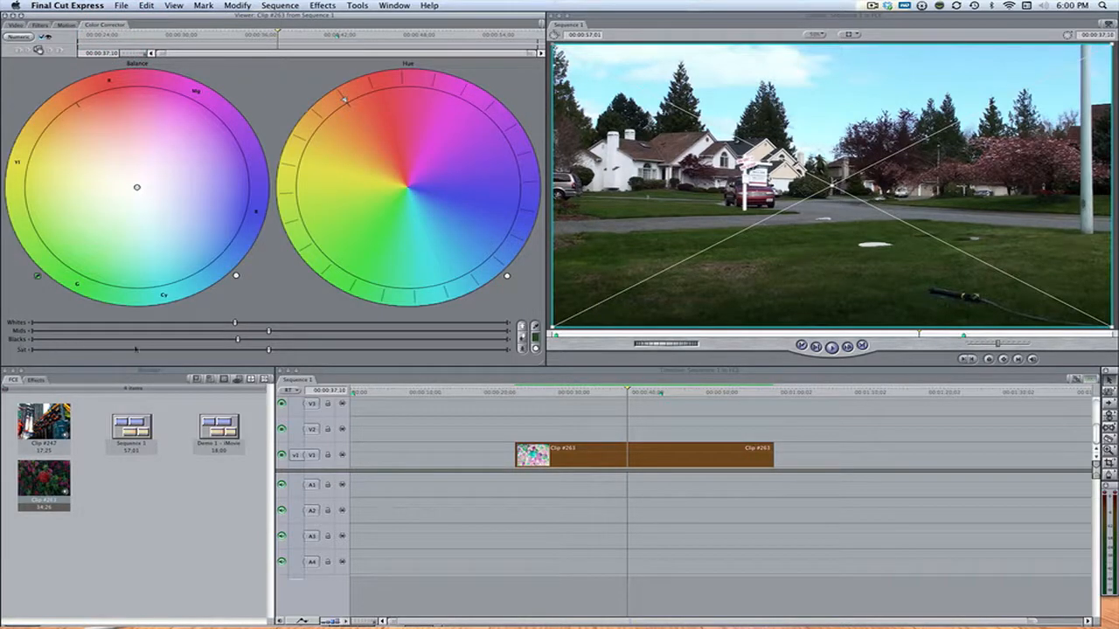
{"action": "left_click_drag", "start_coordinate": [238, 339], "coordinate": [220, 340]}
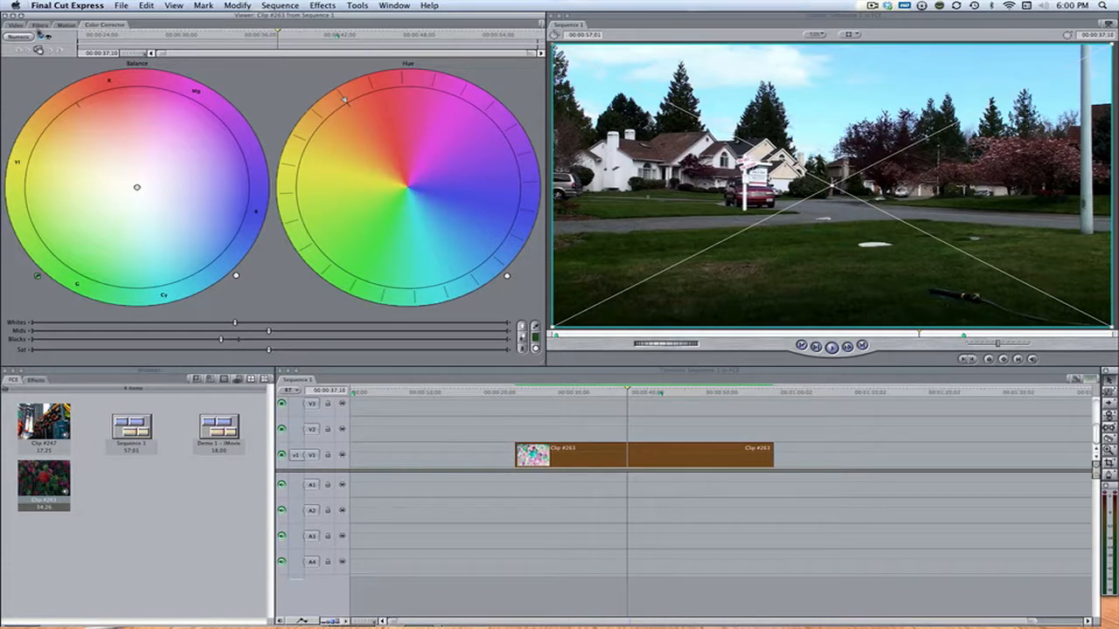
Toggle the Color Corrector off and on repeatedly to compare the darkened blacks with the original footage.
{"action": "left_click", "coordinate": [41, 38]}
{"action": "left_click", "coordinate": [41, 37]}
{"action": "left_click", "coordinate": [40, 38]}
{"action": "left_click", "coordinate": [41, 38]}
{"action": "left_click", "coordinate": [40, 39]}
{"action": "left_click", "coordinate": [40, 38]}
{"action": "left_click", "coordinate": [40, 38]}
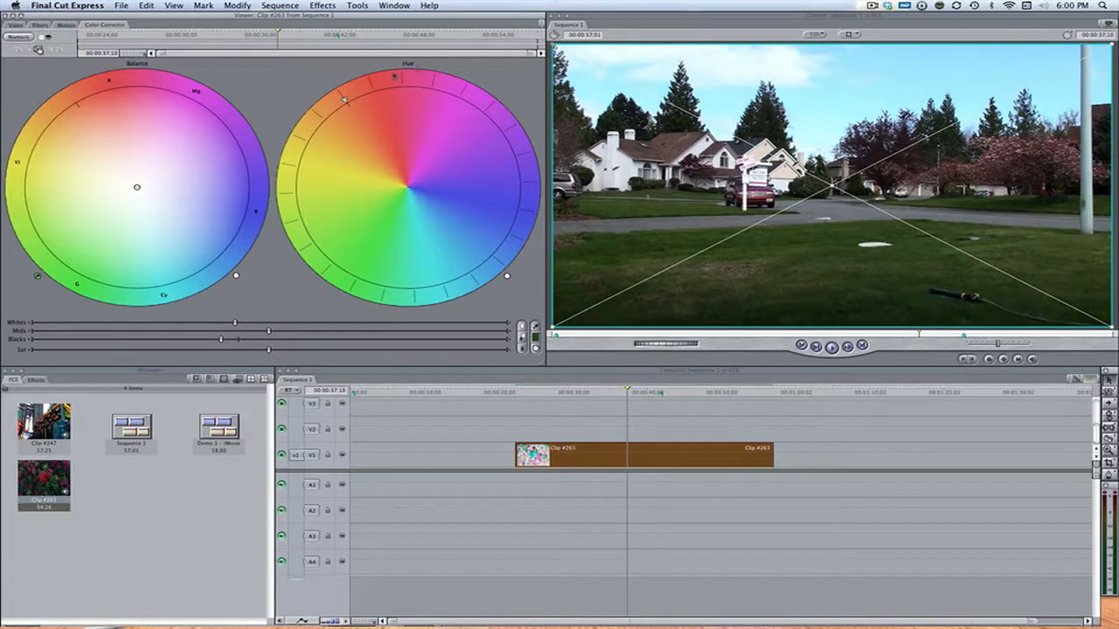
{"action": "left_click", "coordinate": [41, 39]}
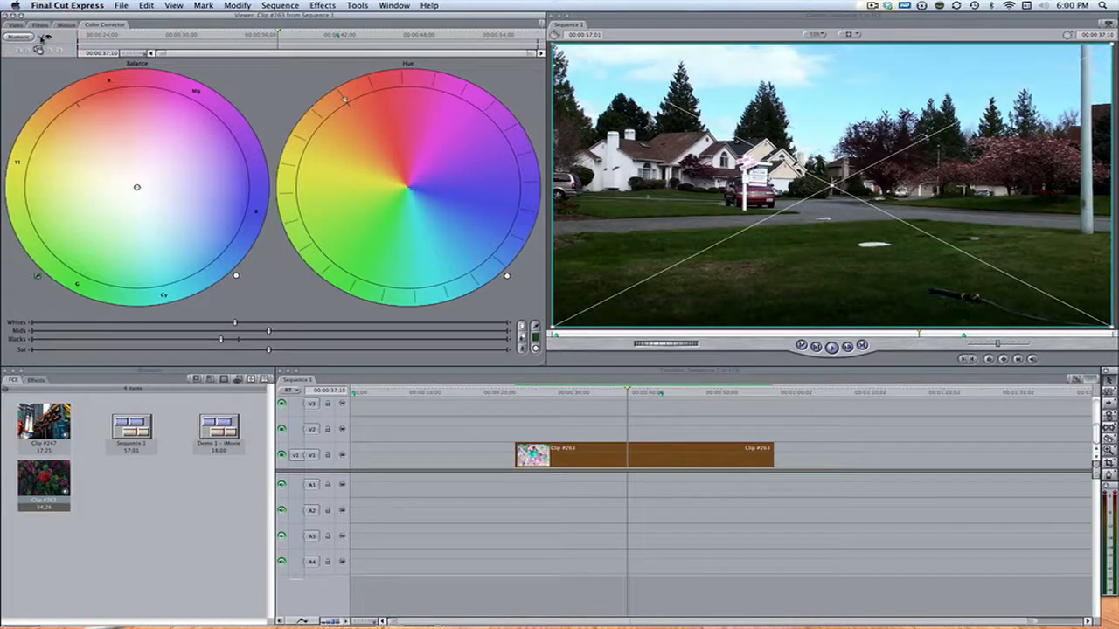
Reopen Clip #263's Color Corrector, lower the whites and apply the automatic white and black levels.
{"action": "double_click", "coordinate": [715, 450]}
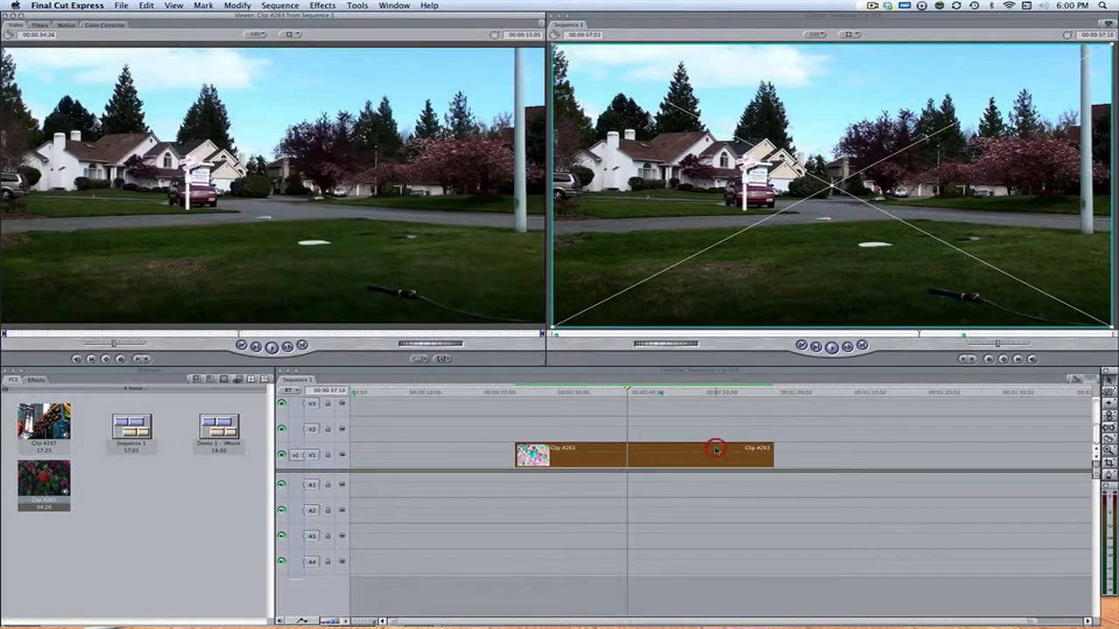
{"action": "left_click", "coordinate": [94, 28]}
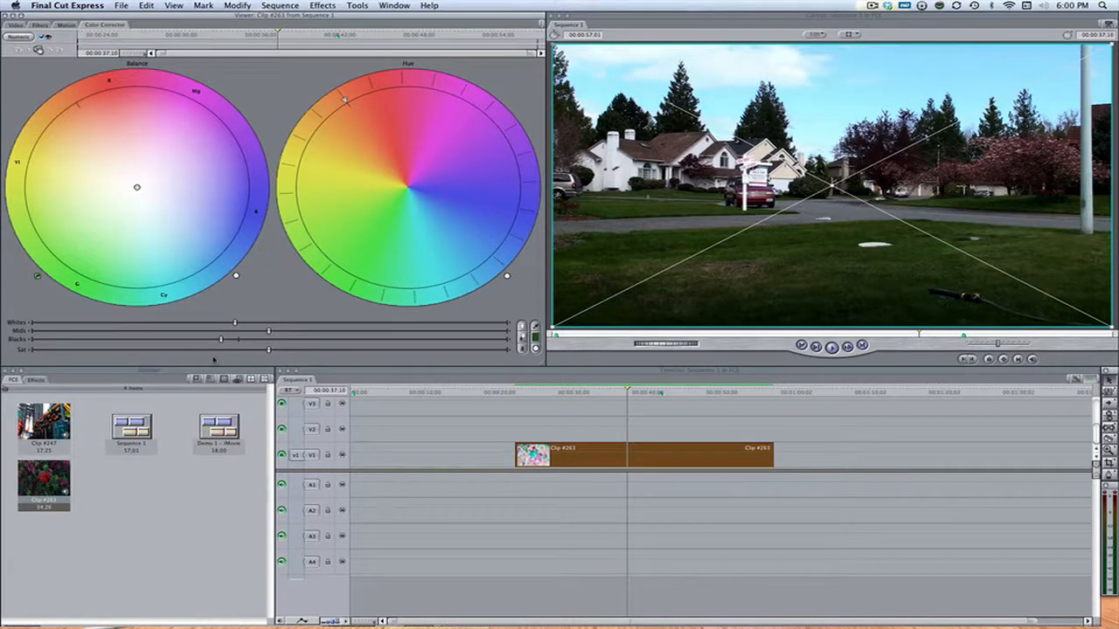
{"action": "left_click_drag", "start_coordinate": [234, 323], "coordinate": [205, 331]}
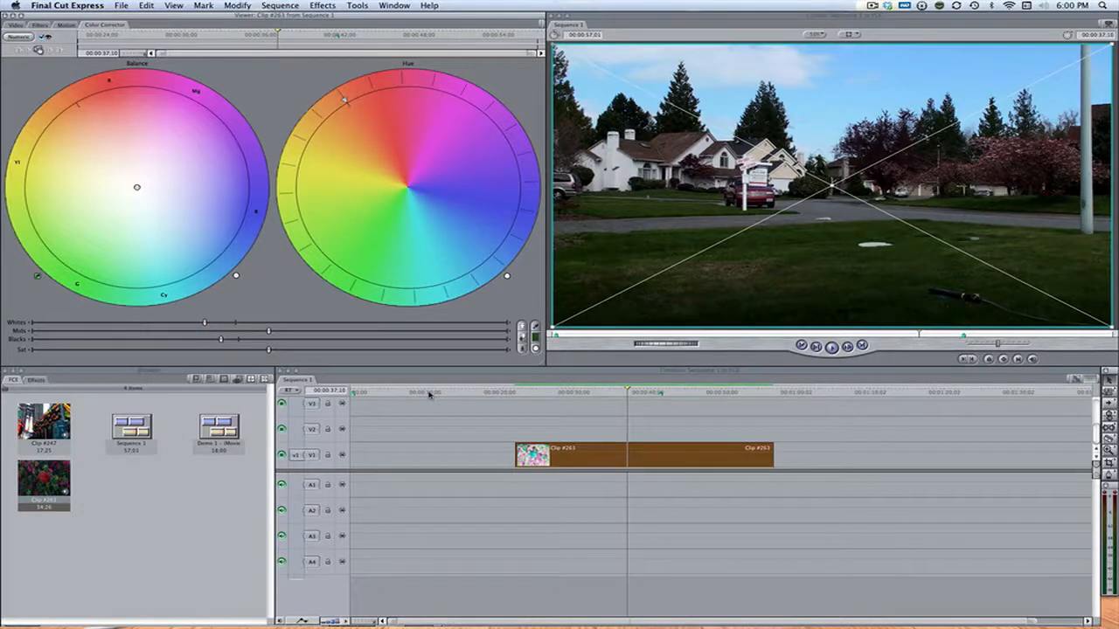
{"action": "left_click", "coordinate": [522, 326]}
{"action": "left_click", "coordinate": [522, 349]}
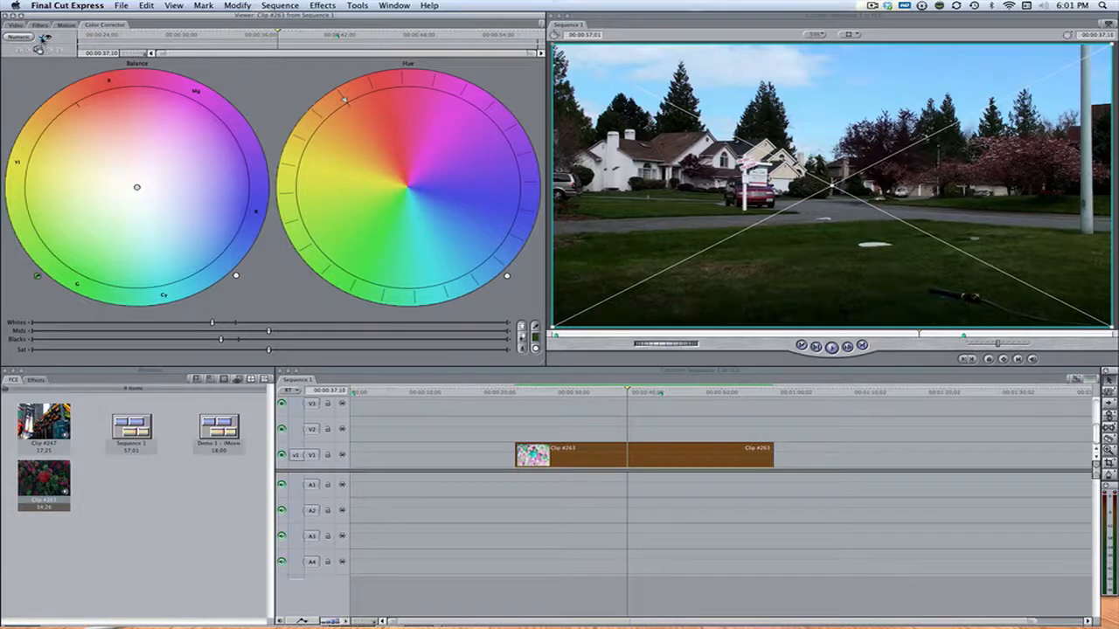
Switch the color correction off and on twice to compare the adjusted whites and blacks with the original image.
{"action": "left_click", "coordinate": [42, 42]}
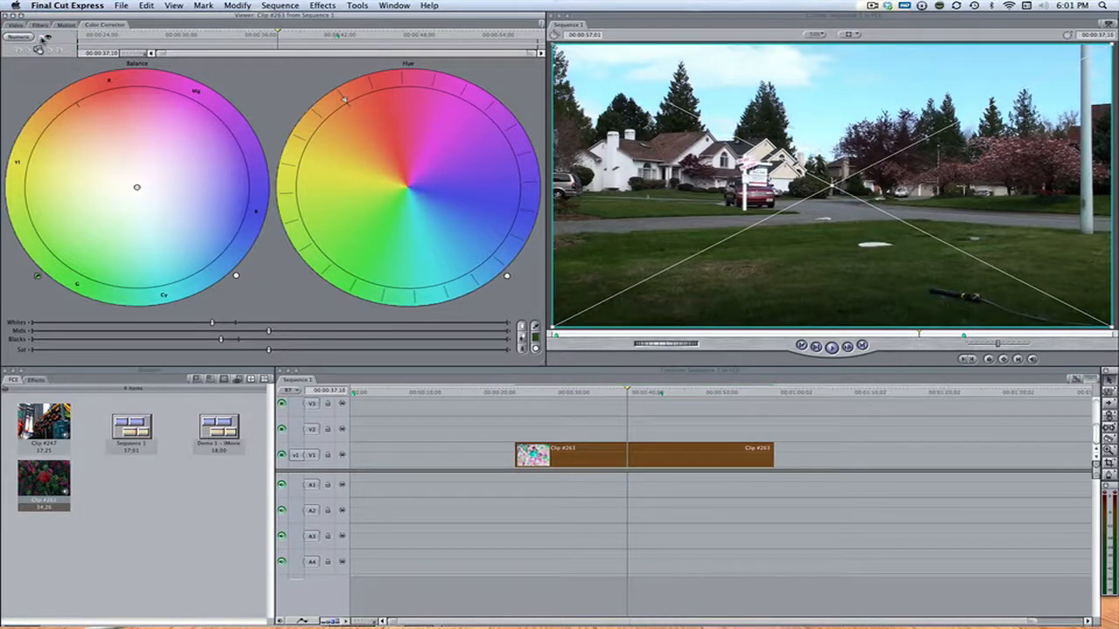
{"action": "left_click", "coordinate": [41, 39]}
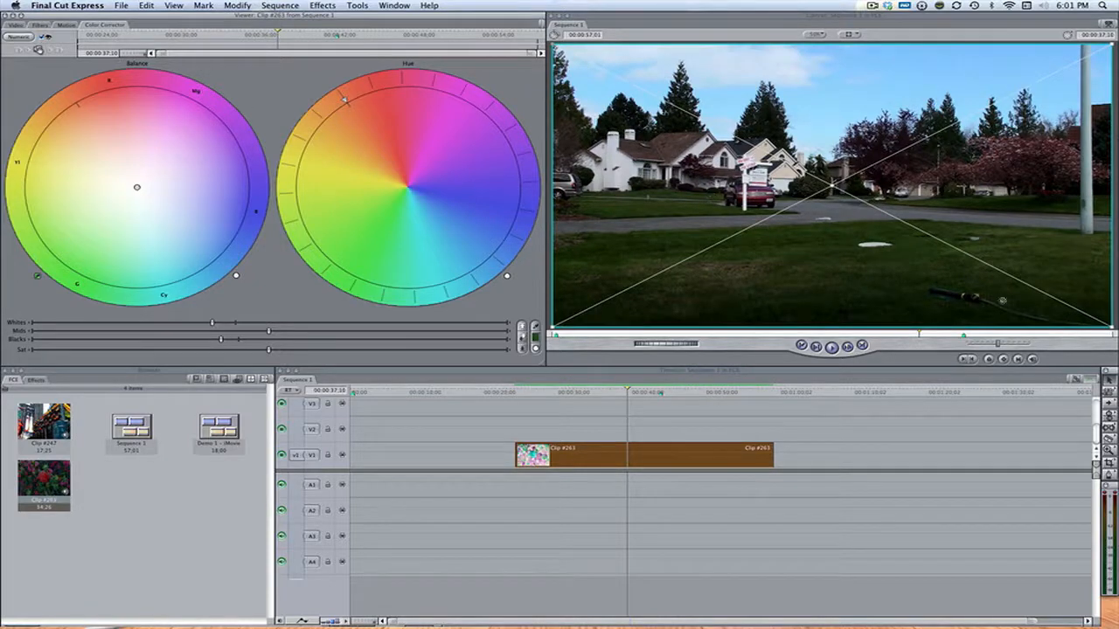
{"action": "left_click", "coordinate": [42, 44]}
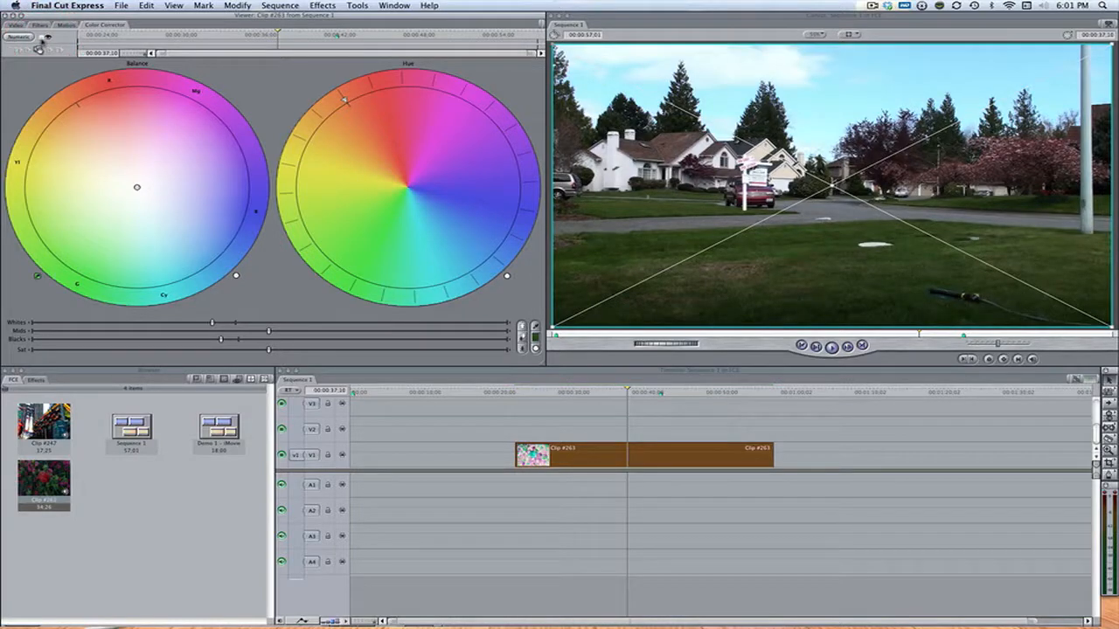
{"action": "left_click", "coordinate": [39, 48]}
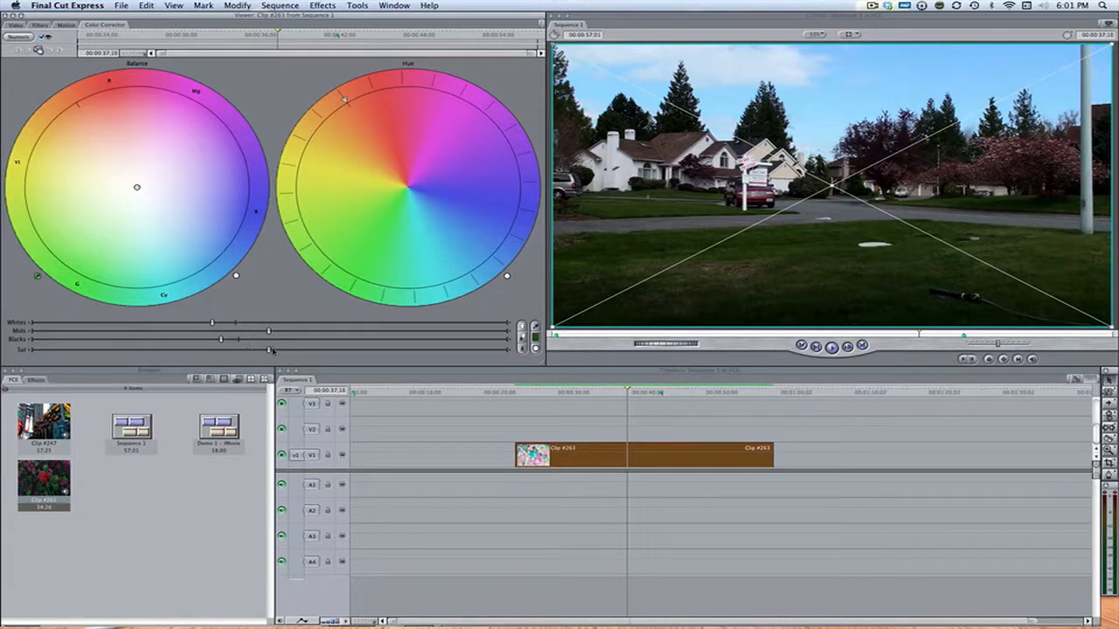
Raise the saturation strongly, bring the whites and blacks up slightly, and deselect the clip.
{"action": "mouse_move", "coordinate": [270, 351]}
{"action": "left_mouse_down"}
{"action": "mouse_move", "coordinate": [339, 352]}
{"action": "mouse_move", "coordinate": [209, 353]}
{"action": "mouse_move", "coordinate": [276, 354]}
{"action": "left_mouse_up"}
{"action": "left_click", "coordinate": [341, 353]}
{"action": "left_click", "coordinate": [376, 349]}
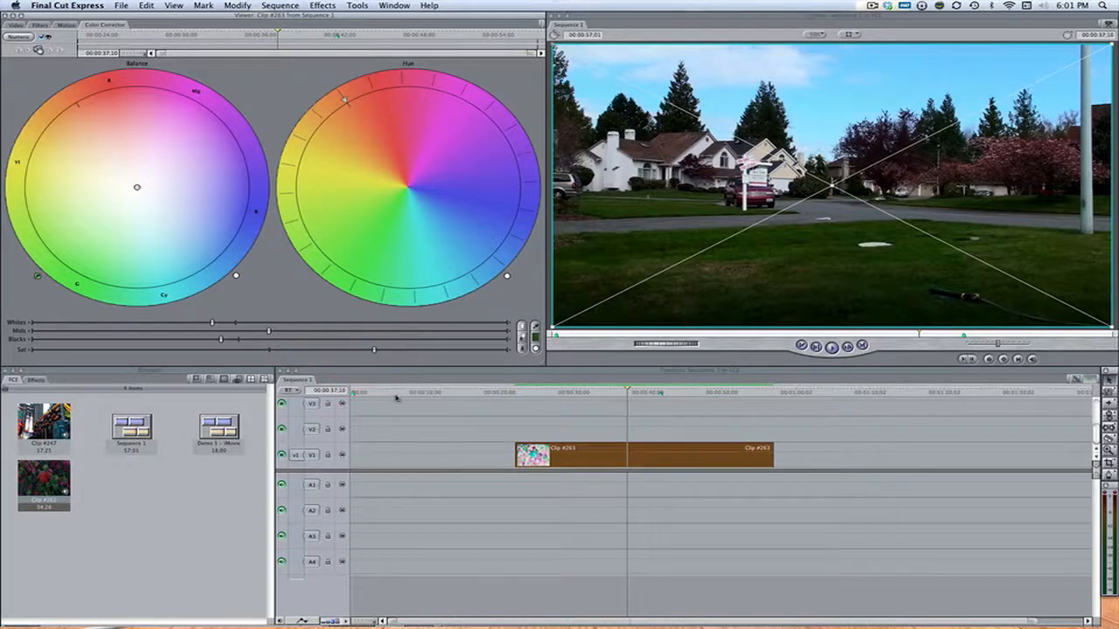
{"action": "left_click", "coordinate": [224, 323]}
{"action": "left_click", "coordinate": [225, 340]}
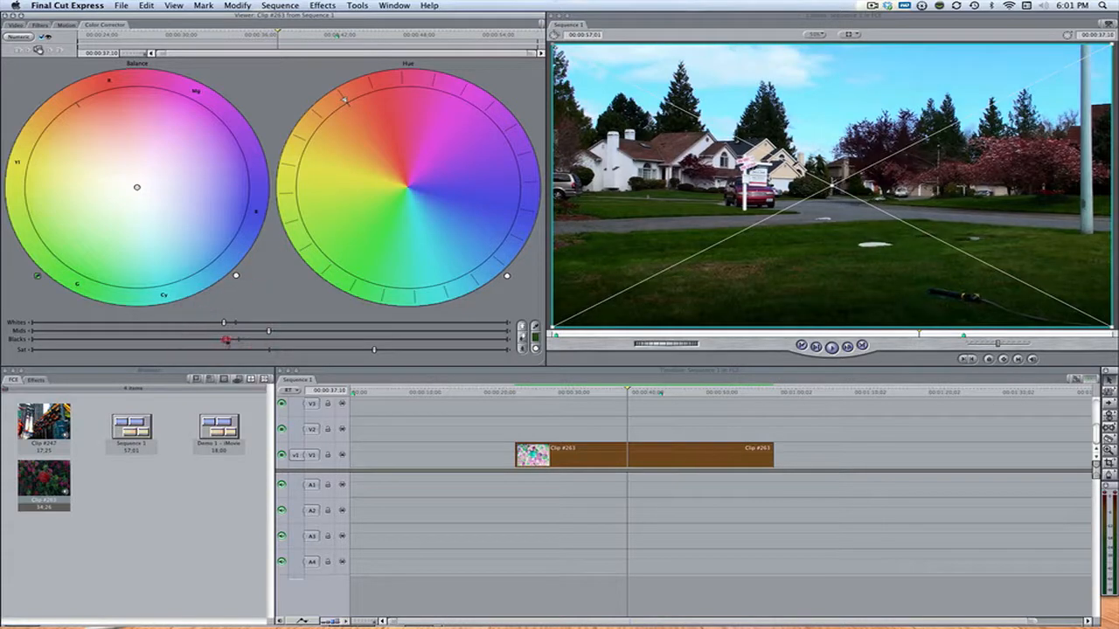
{"action": "left_click", "coordinate": [501, 426]}
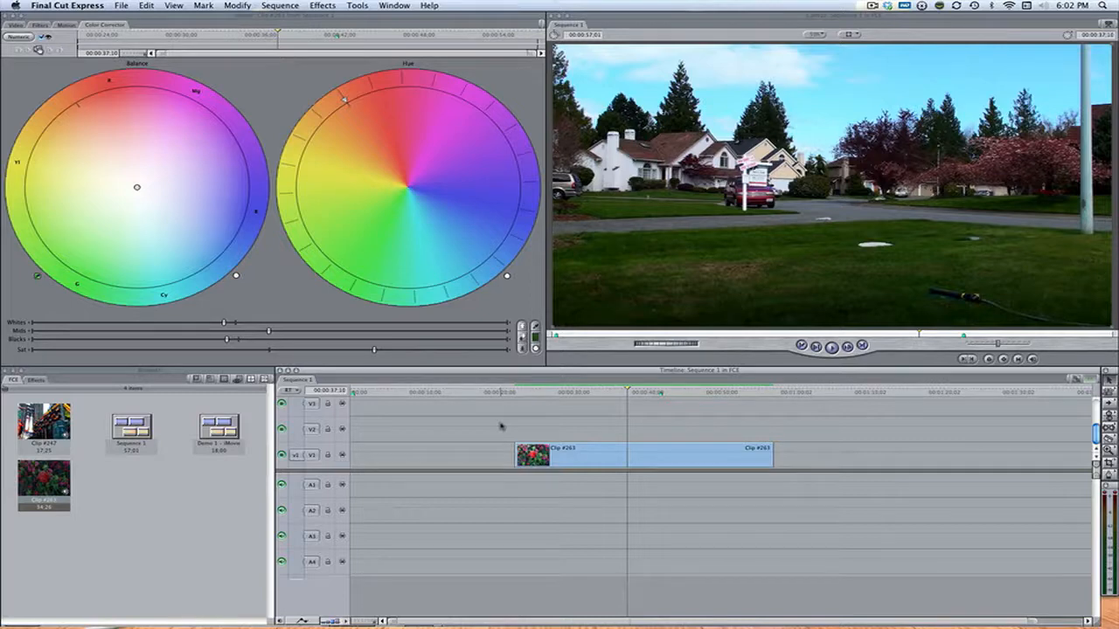
{"action": "double_click", "coordinate": [548, 449]}
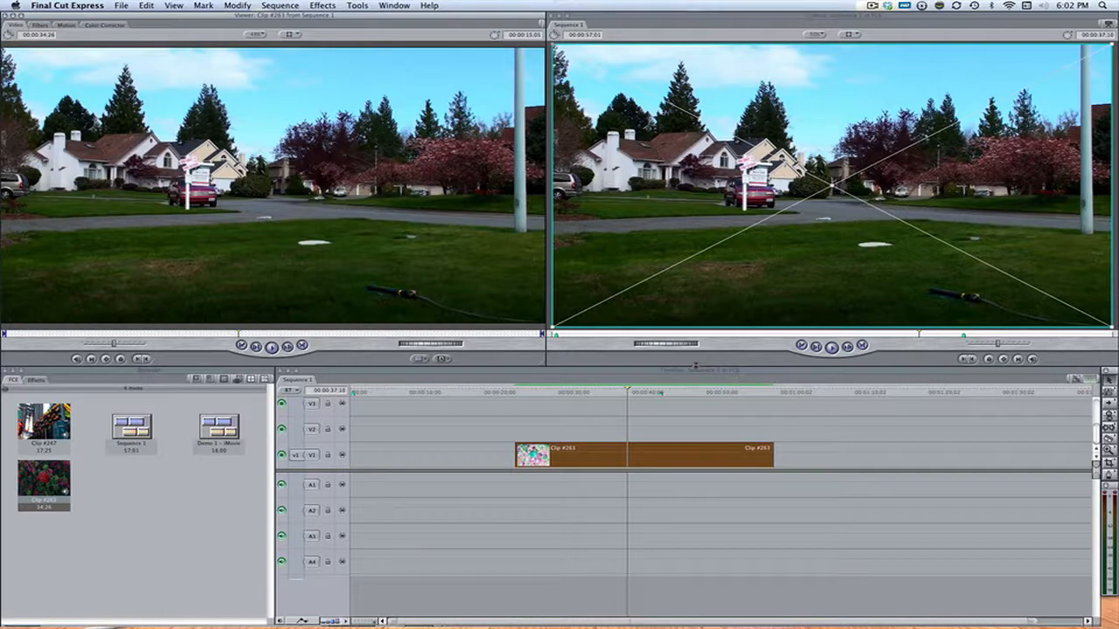
{"action": "key", "text": "ctrl+Left"}
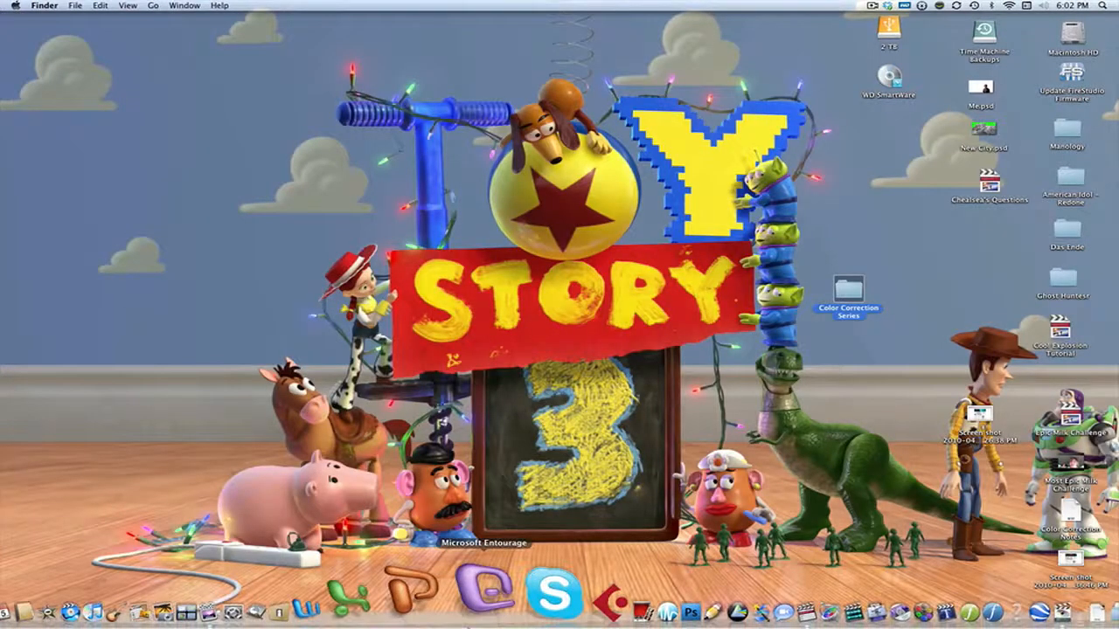
{"action": "key", "text": "ctrl+Right"}
{"action": "key", "text": "F9"}
{"action": "left_click", "coordinate": [986, 114]}
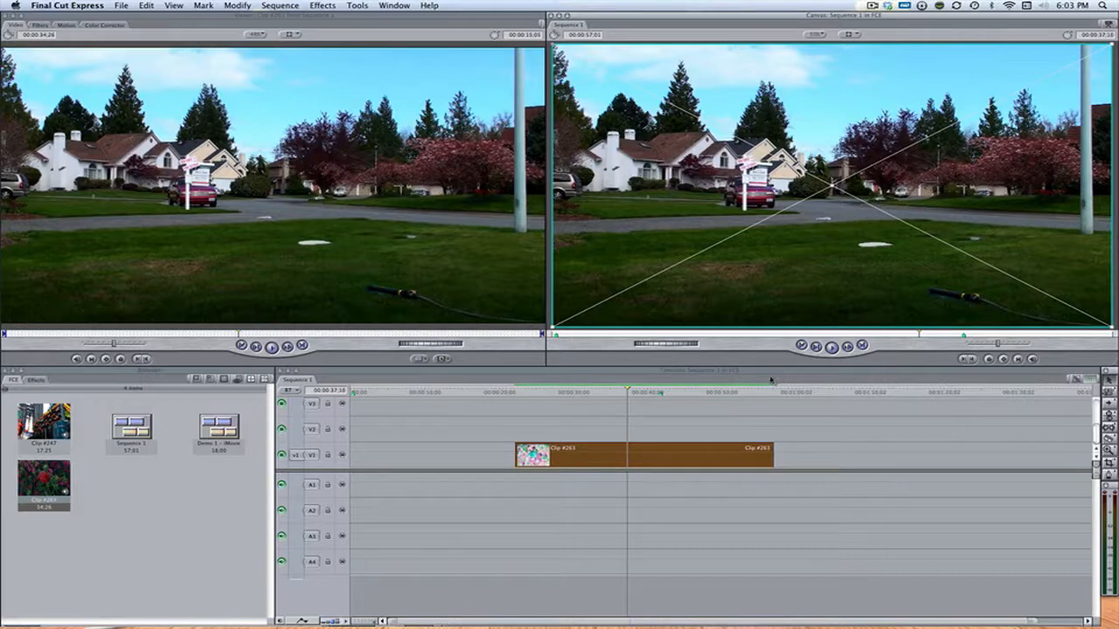
Reopen Clip #263's Color Corrector, apply the automatic white level and try the automatic contrast and black levels.
{"action": "double_click", "coordinate": [643, 462]}
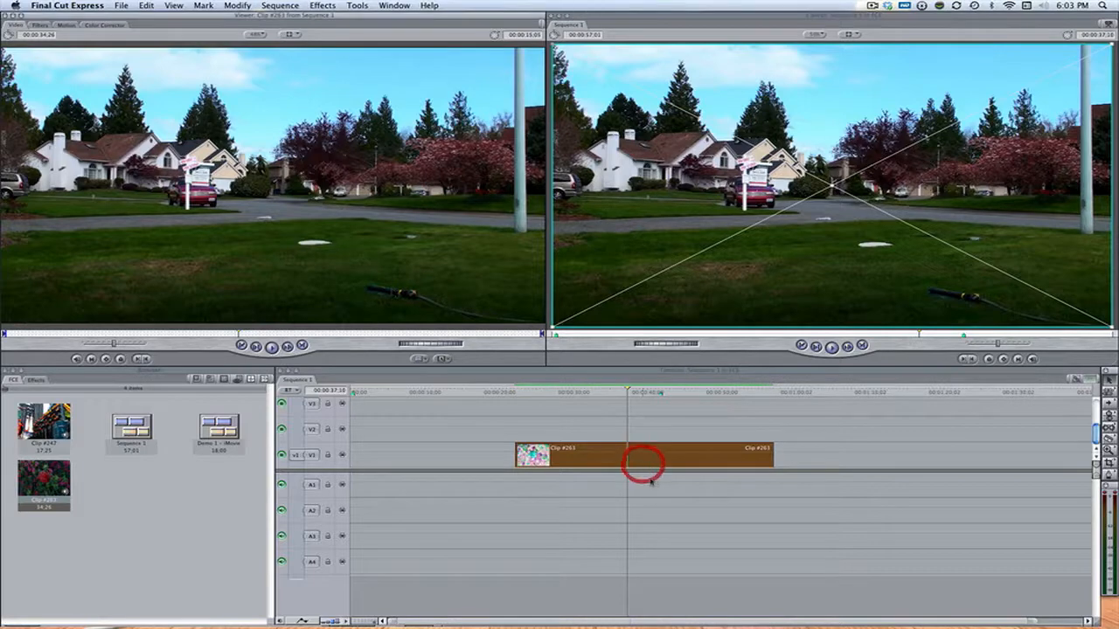
{"action": "left_click", "coordinate": [117, 24]}
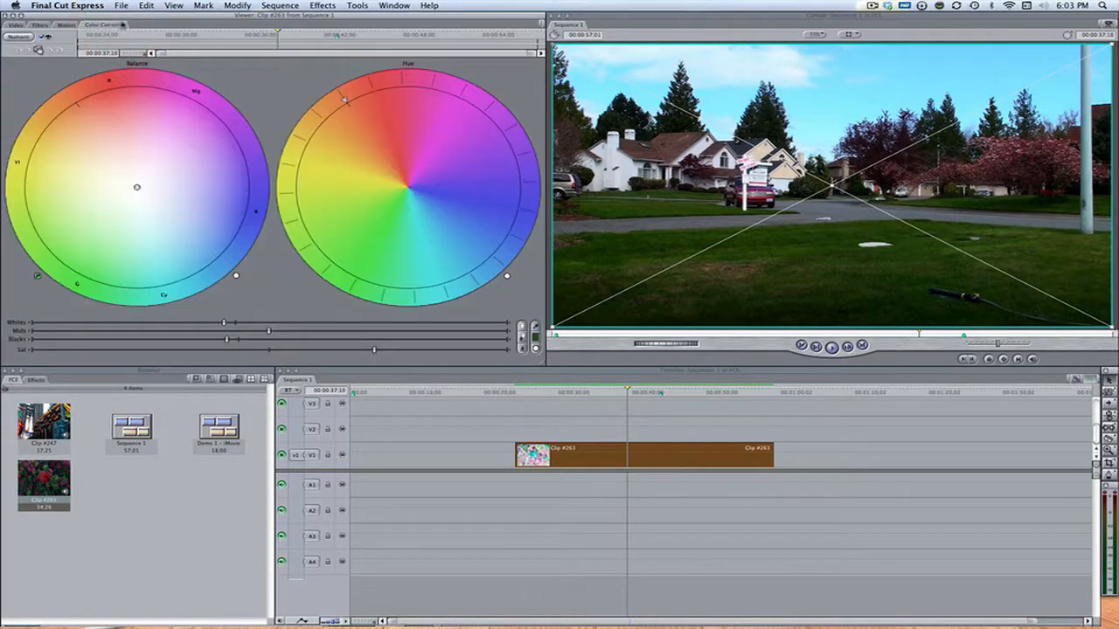
{"action": "left_click", "coordinate": [522, 327]}
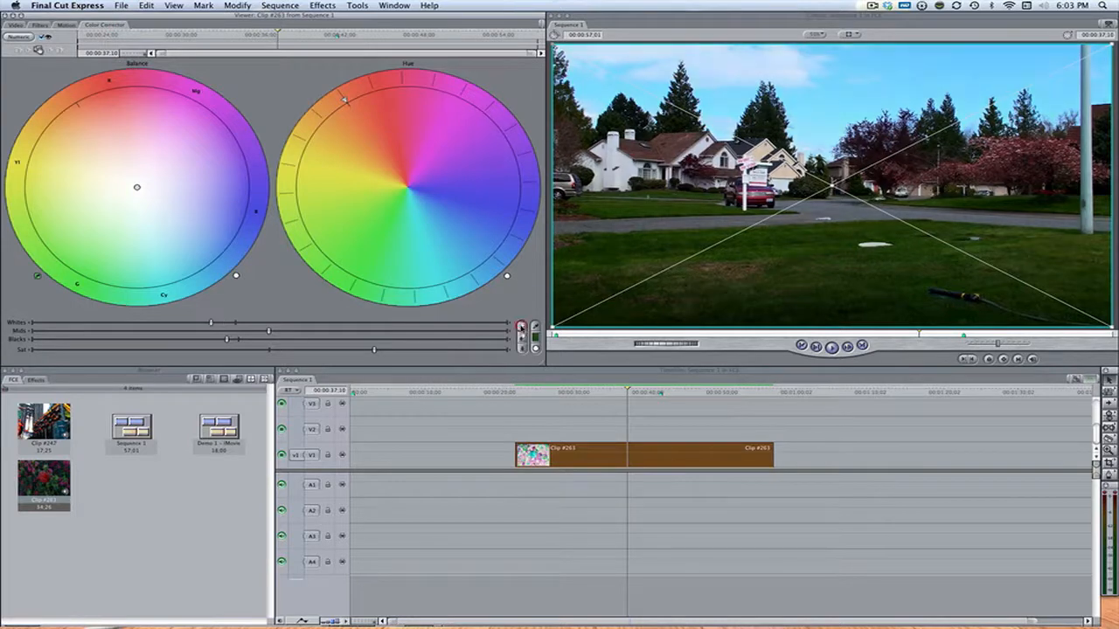
{"action": "left_click", "coordinate": [522, 327]}
{"action": "left_click", "coordinate": [521, 338]}
{"action": "left_click", "coordinate": [521, 349]}
{"action": "left_click", "coordinate": [521, 339]}
{"action": "left_click", "coordinate": [521, 328]}
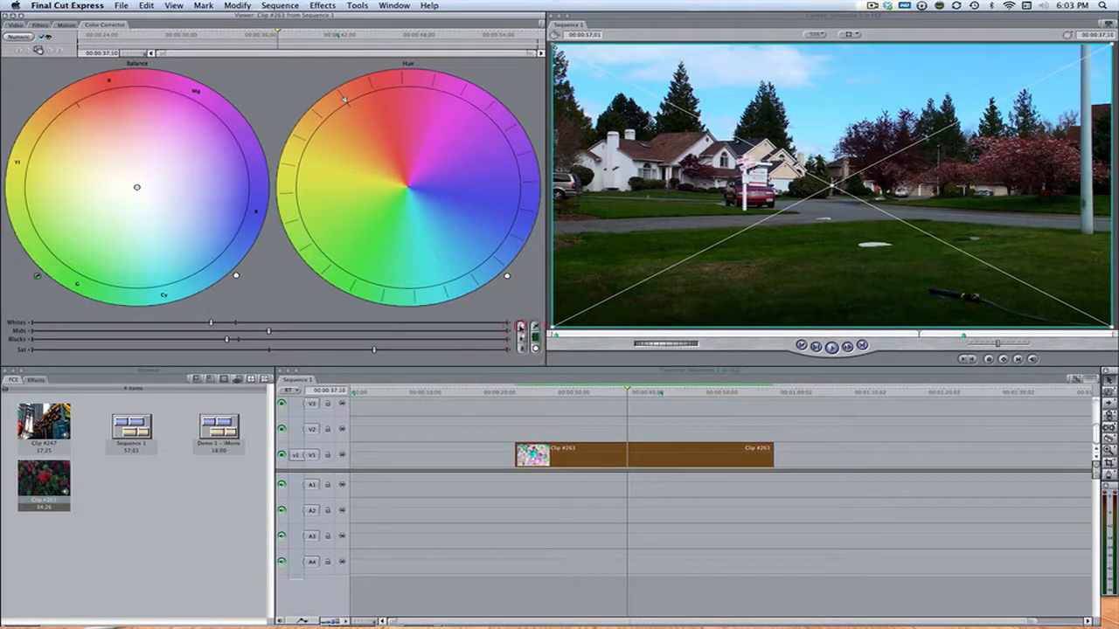
Deselect the clip and disable its color correction to compare the result with the original footage.
{"action": "left_click", "coordinate": [849, 417]}
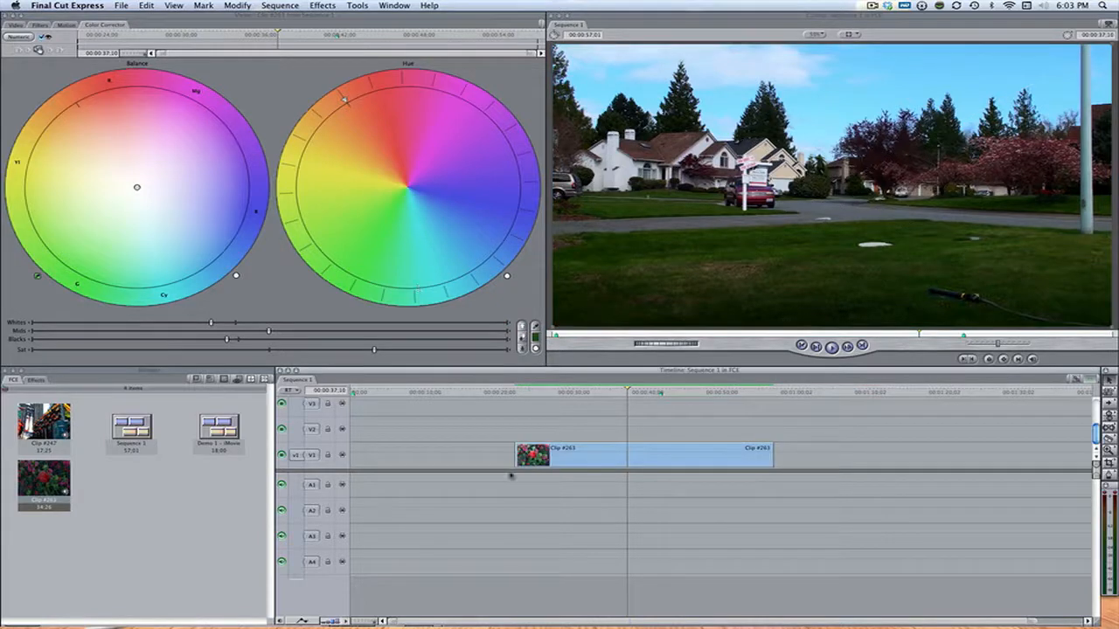
{"action": "left_click", "coordinate": [43, 38]}
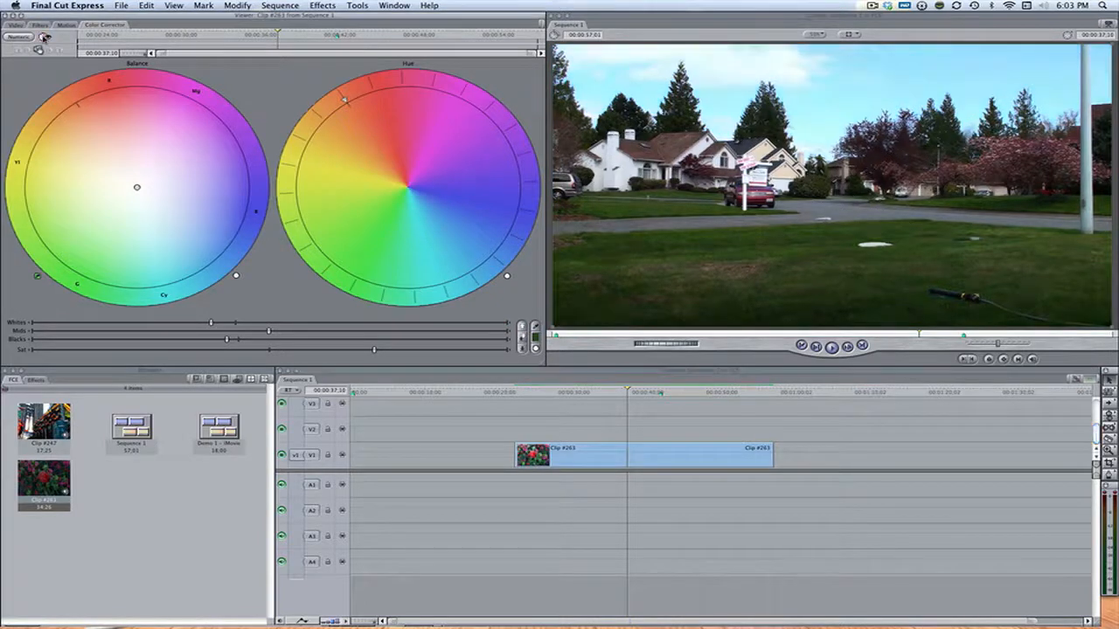